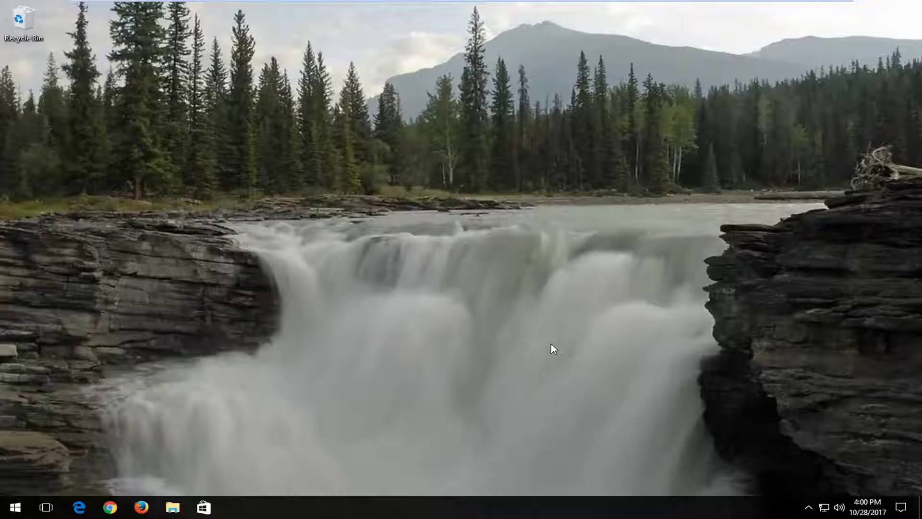
Search msconfig from Start and show System Configuration's Startup section
{"action": "left_click", "coordinate": [4, 511]}
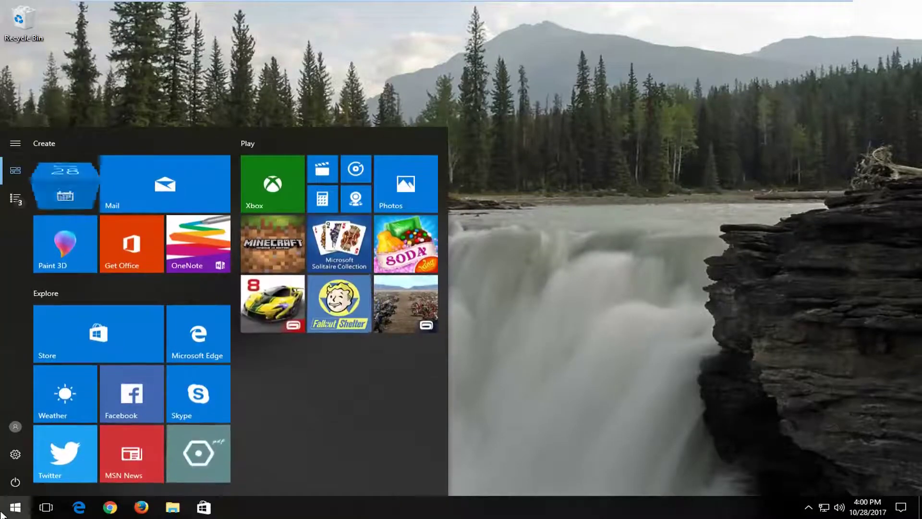
{"action": "type", "text": "msconfig"}
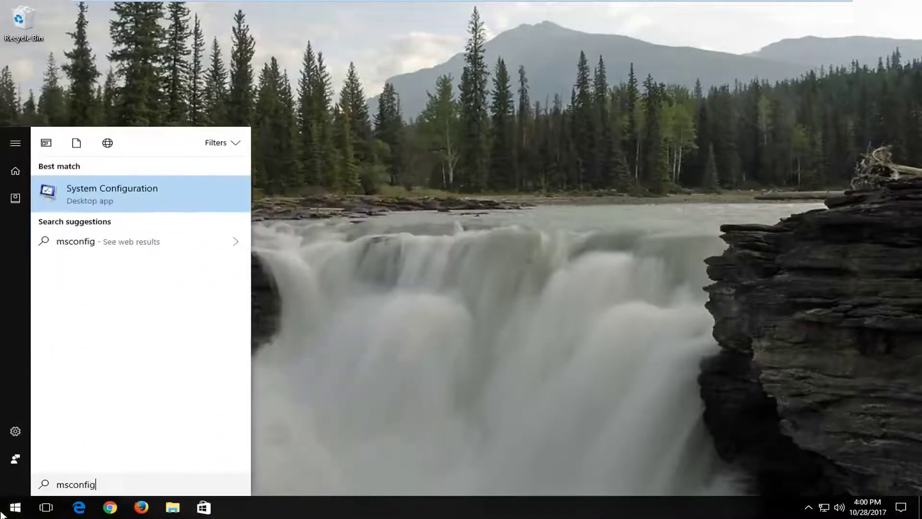
{"action": "left_click", "coordinate": [86, 201]}
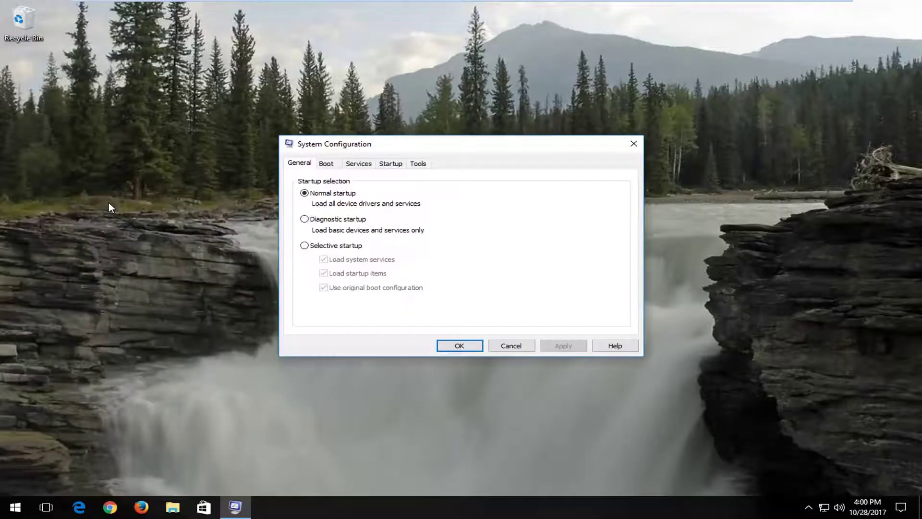
{"action": "left_click", "coordinate": [395, 167]}
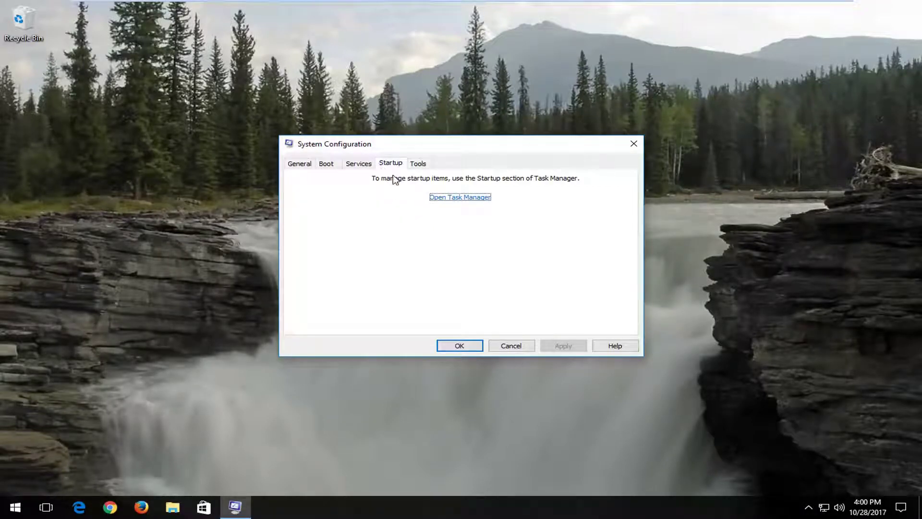
Switch Microsoft OneDrive's startup entry to Disabled and back to Enabled, then close Task Manager
{"action": "left_click", "coordinate": [459, 199]}
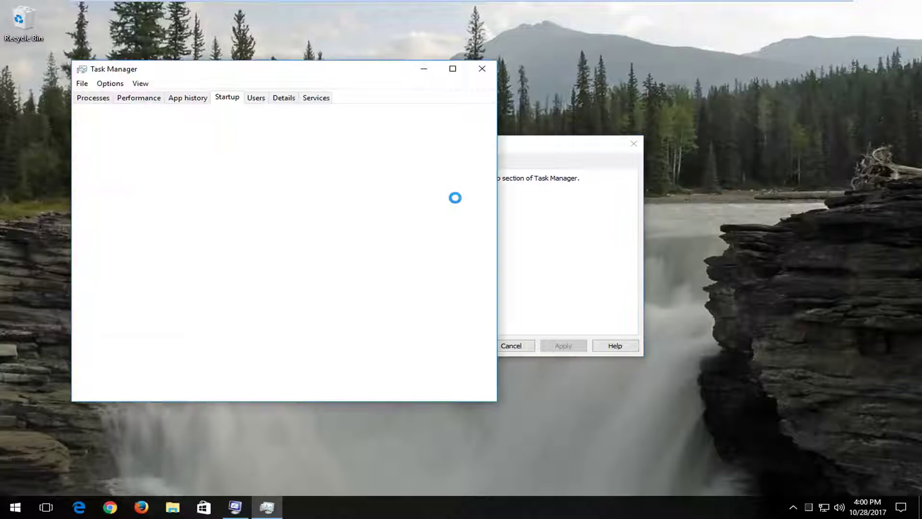
{"action": "left_click_drag", "start_coordinate": [317, 78], "coordinate": [461, 80]}
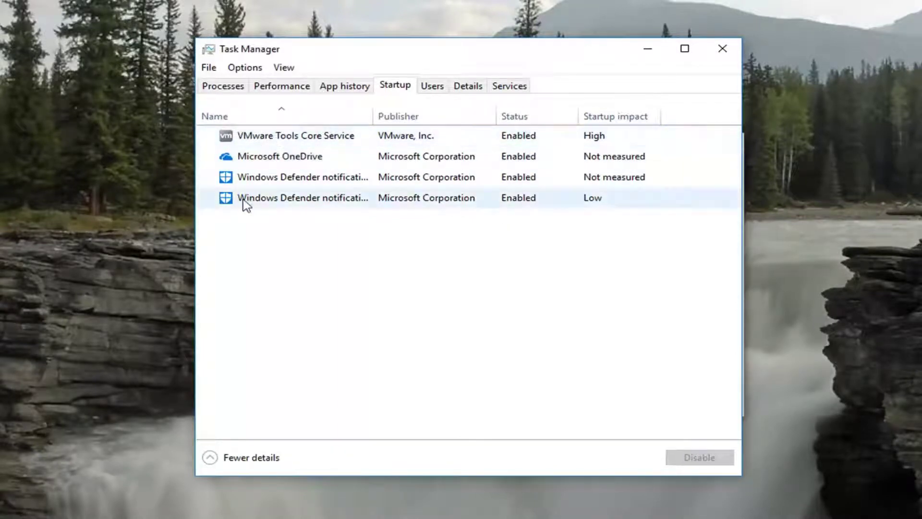
{"action": "left_click", "coordinate": [256, 154]}
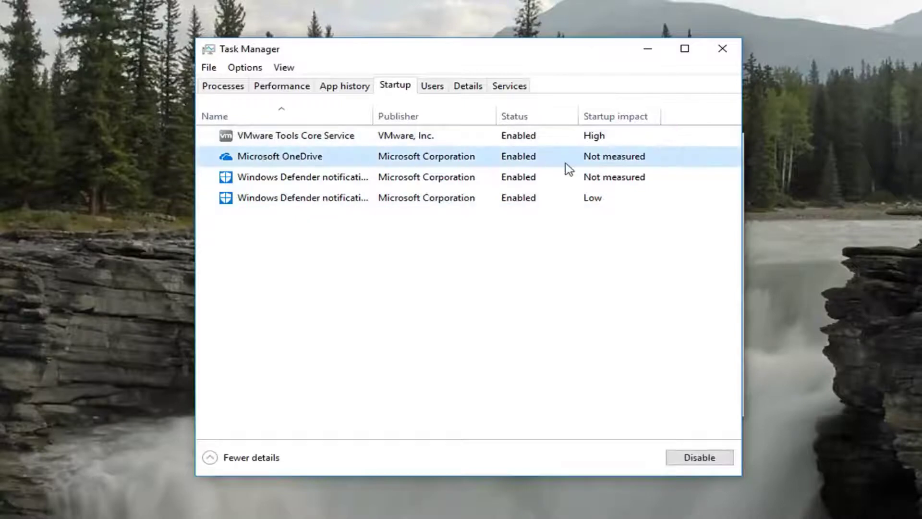
{"action": "left_click", "coordinate": [701, 460]}
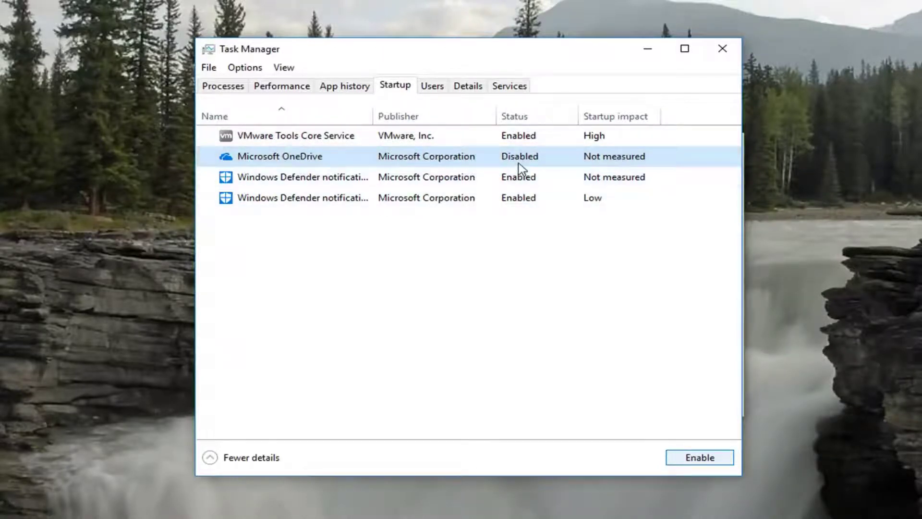
{"action": "left_click", "coordinate": [686, 461]}
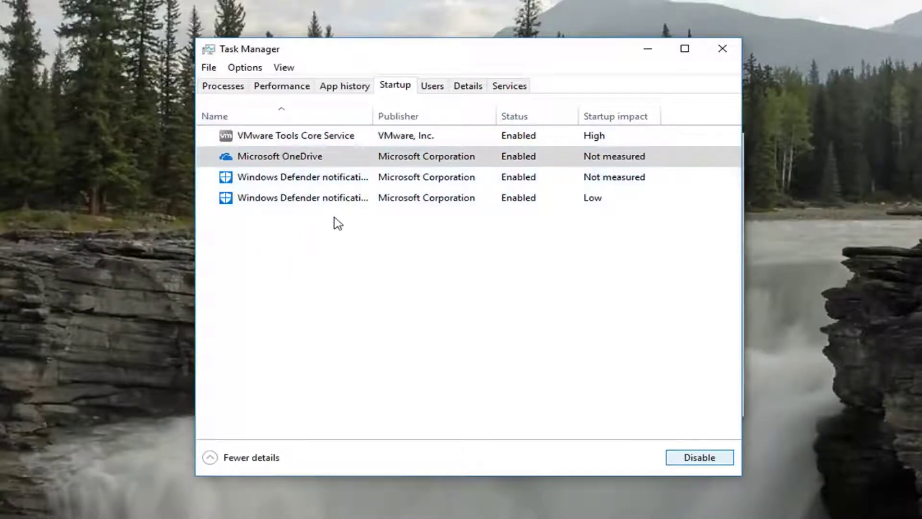
{"action": "left_click", "coordinate": [313, 155]}
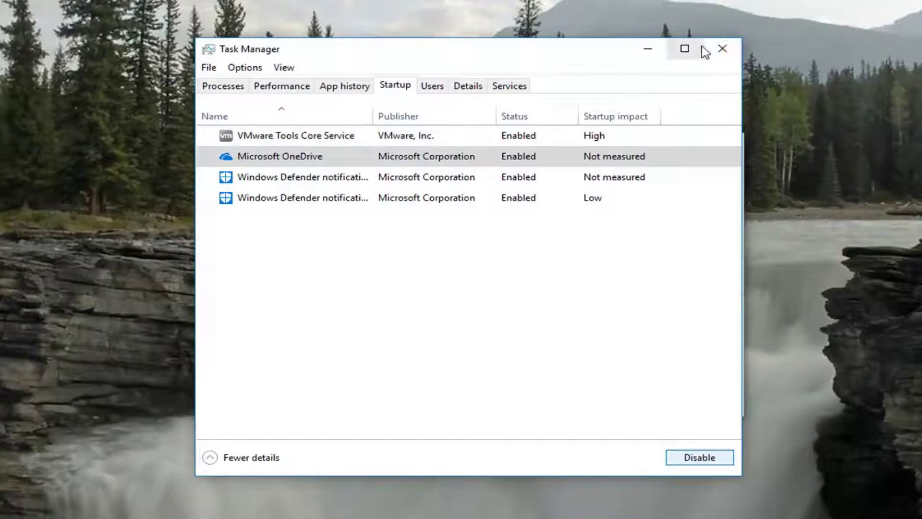
{"action": "left_click", "coordinate": [722, 49]}
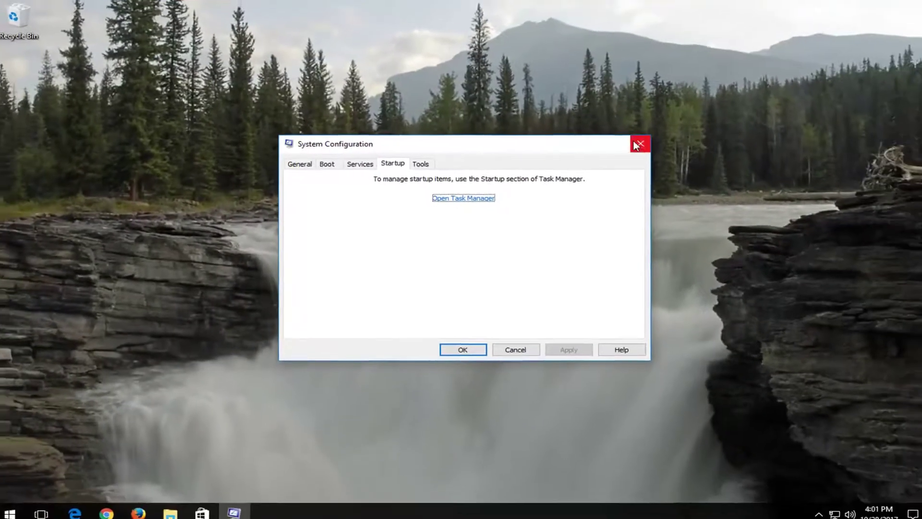
{"action": "left_click", "coordinate": [640, 142]}
{"action": "left_click", "coordinate": [15, 507]}
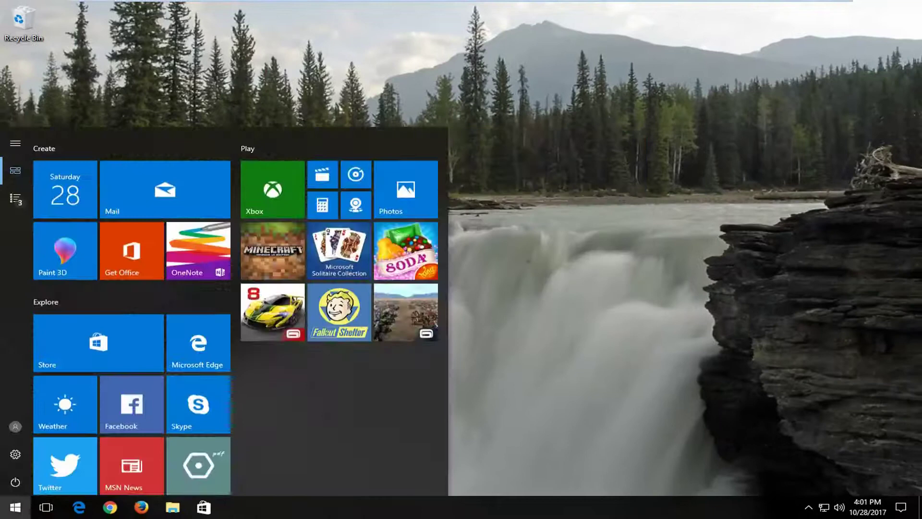
{"action": "type", "text": "programs"}
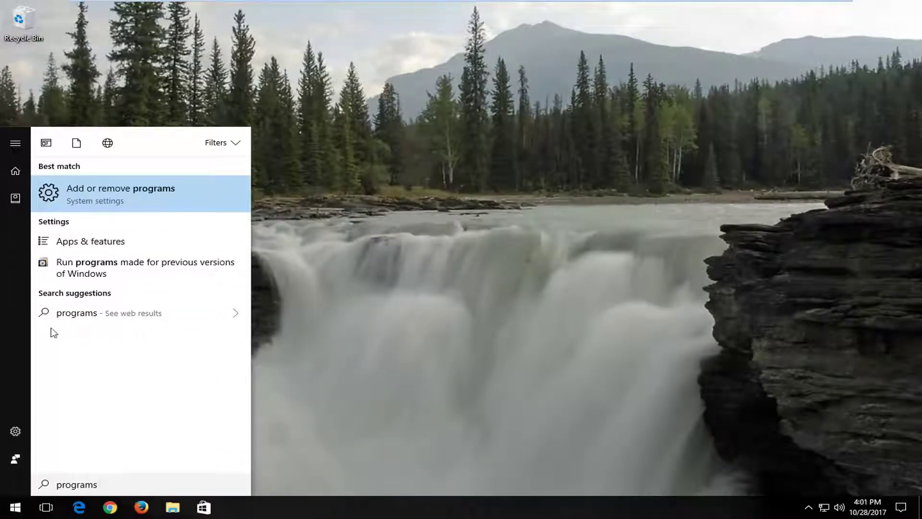
{"action": "left_click", "coordinate": [102, 192]}
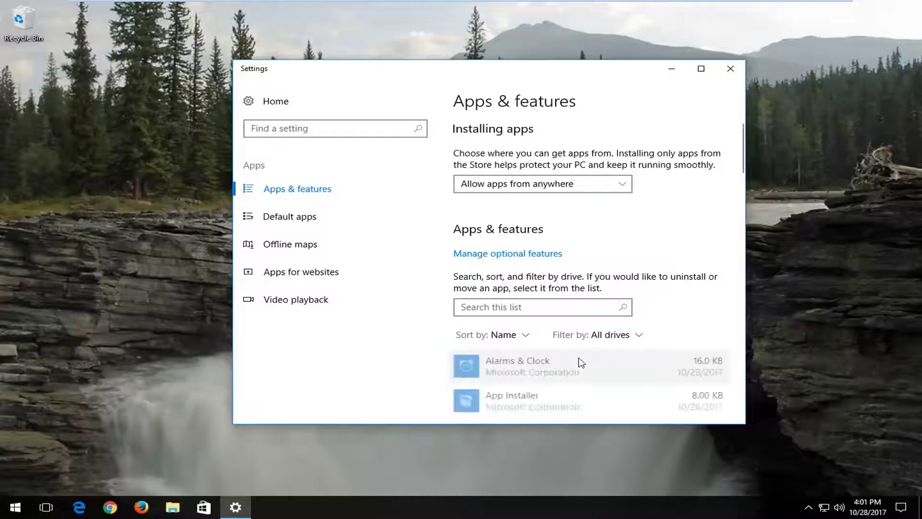
{"action": "scroll", "coordinate": [539, 372], "scroll_direction": "down", "scroll_amount": 5}
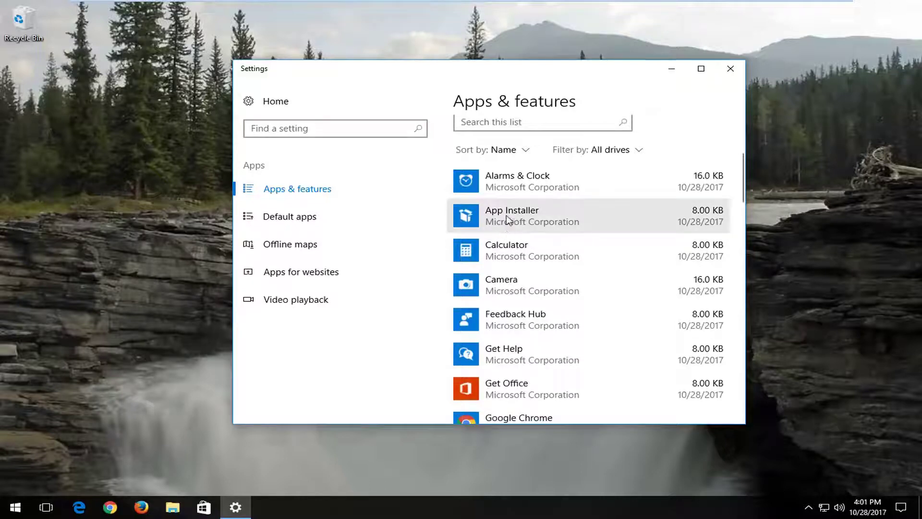
{"action": "left_click", "coordinate": [507, 217]}
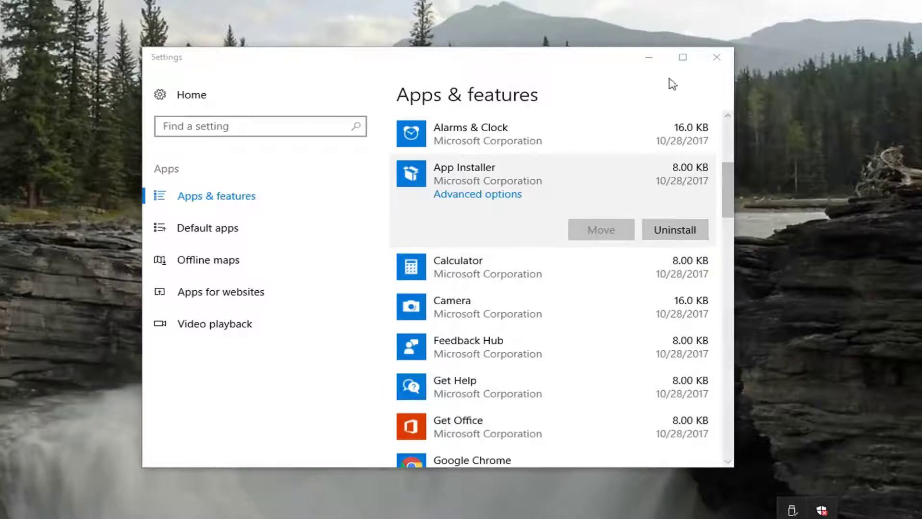
{"action": "left_click_drag", "start_coordinate": [526, 66], "coordinate": [524, 37]}
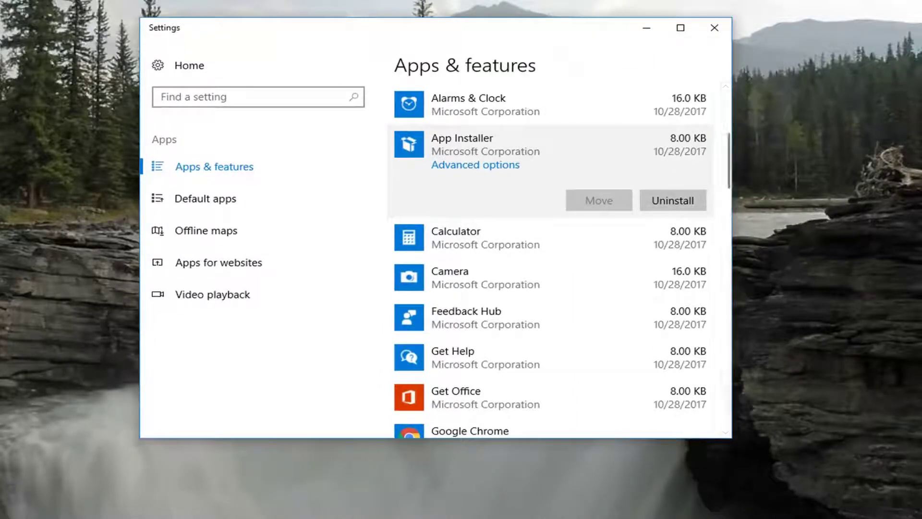
{"action": "left_click", "coordinate": [828, 504]}
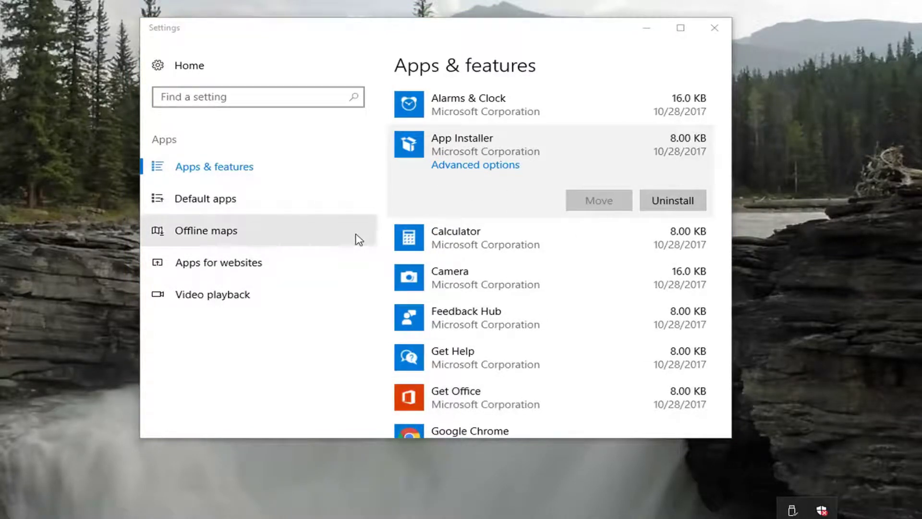
{"action": "left_click", "coordinate": [424, 149]}
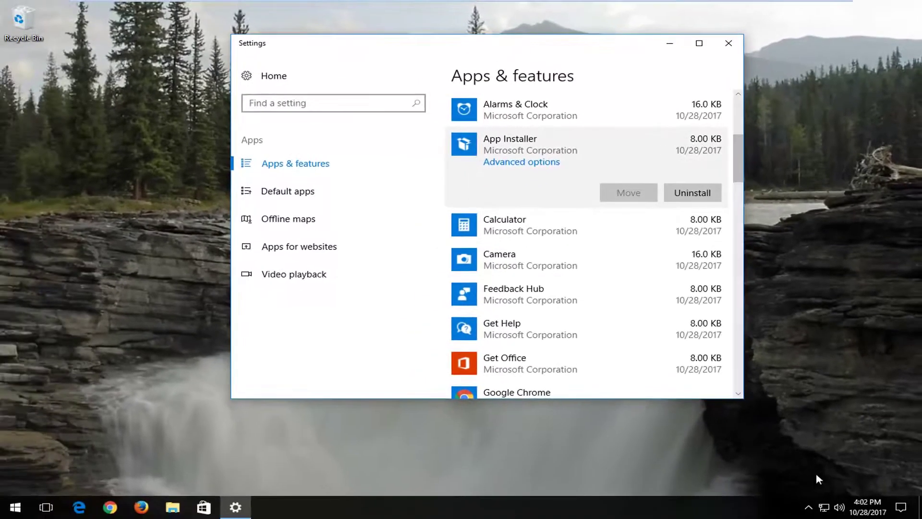
{"action": "left_click", "coordinate": [807, 507]}
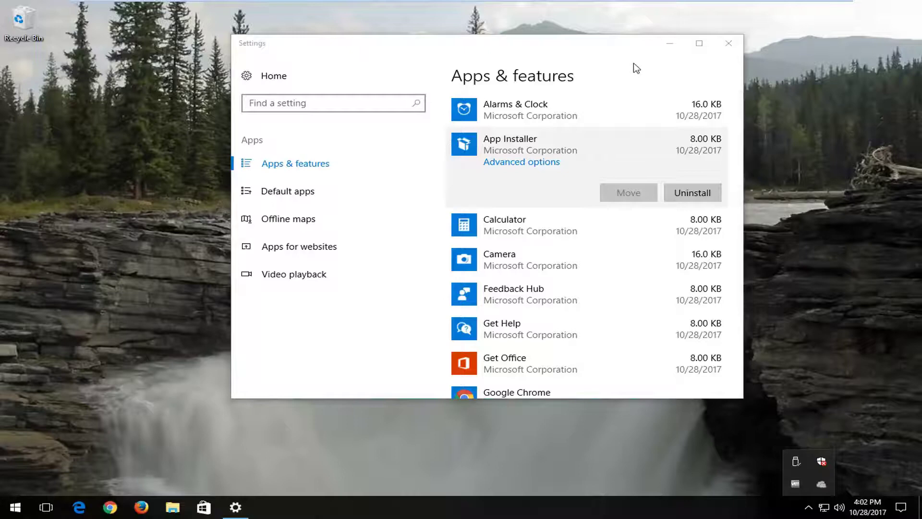
Search 'power options' from Start and open the Power & sleep settings page
{"action": "left_click", "coordinate": [729, 43]}
{"action": "left_click", "coordinate": [5, 511]}
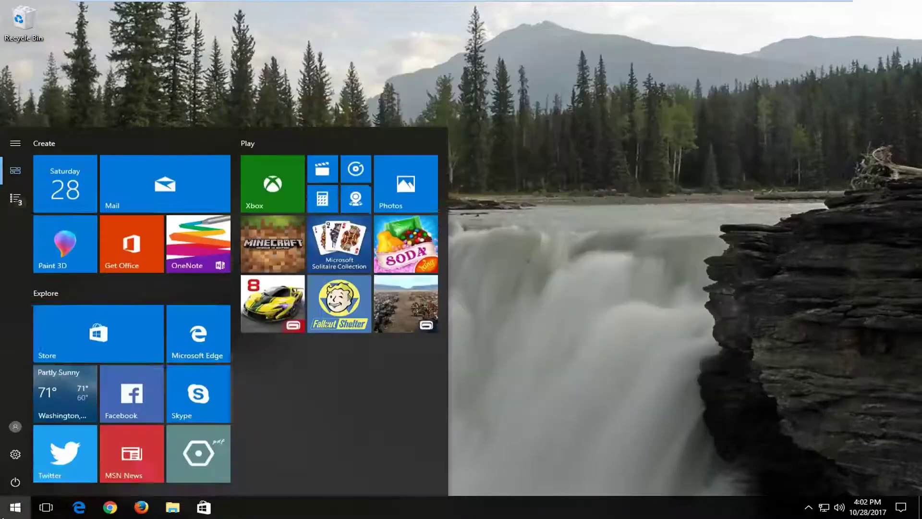
{"action": "type", "text": "pow"}
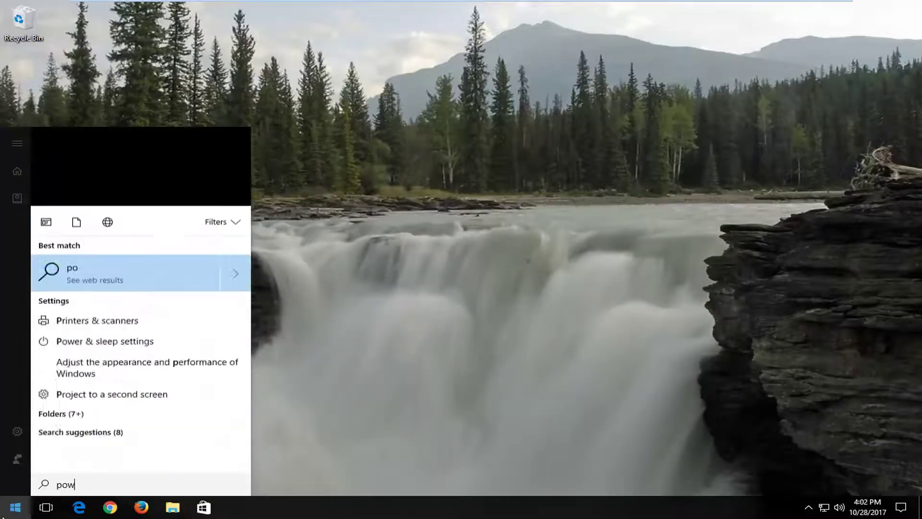
{"action": "type", "text": "er options"}
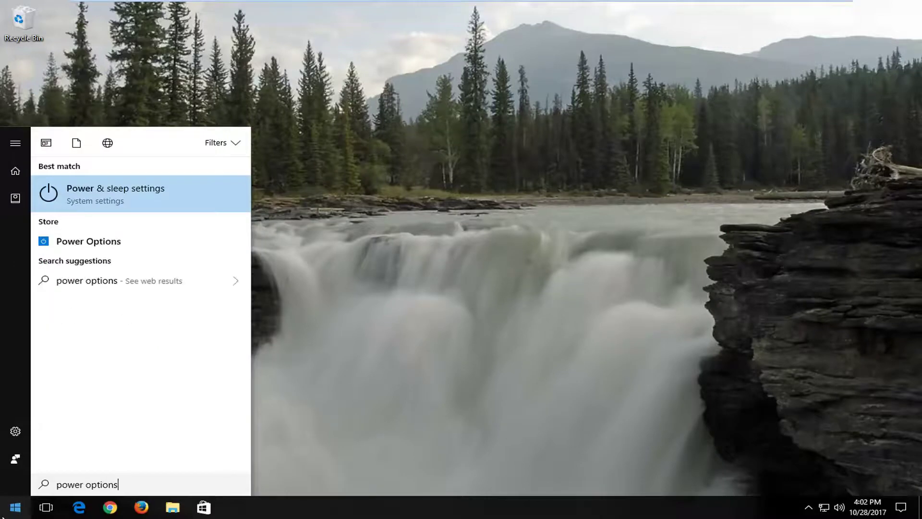
{"action": "left_click", "coordinate": [94, 198]}
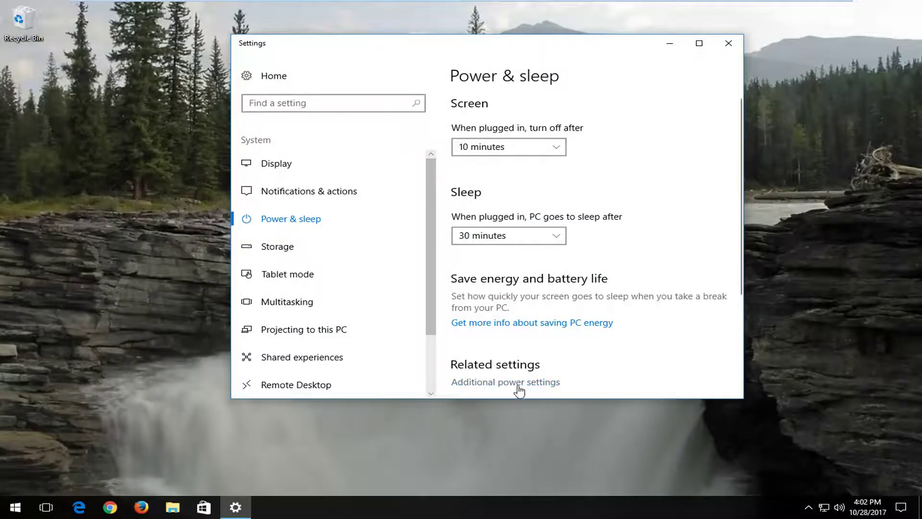
Select the High performance power plan, then close Power Options and Settings
{"action": "left_click", "coordinate": [500, 383]}
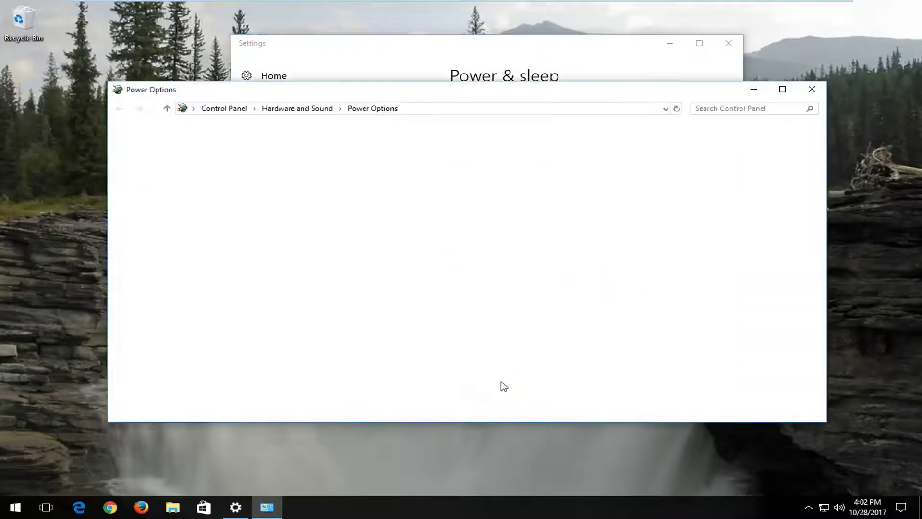
{"action": "left_click_drag", "start_coordinate": [318, 100], "coordinate": [319, 64]}
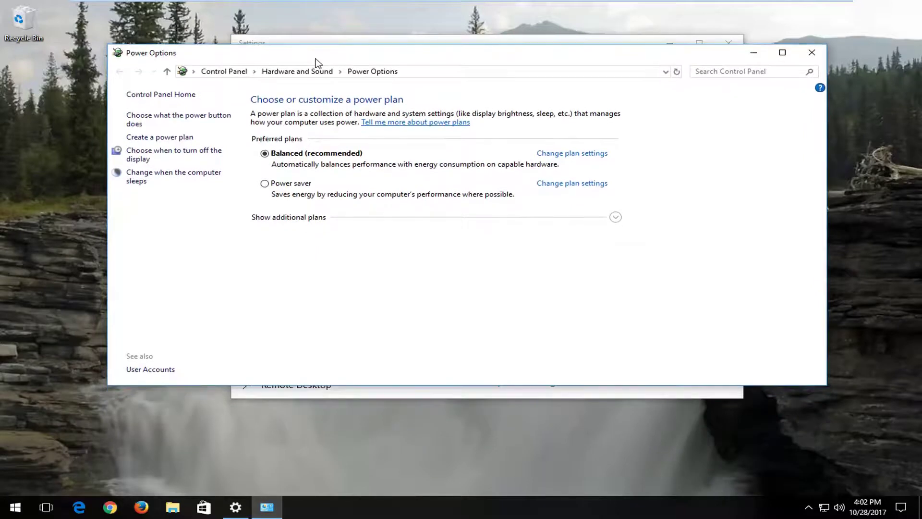
{"action": "left_click", "coordinate": [617, 218]}
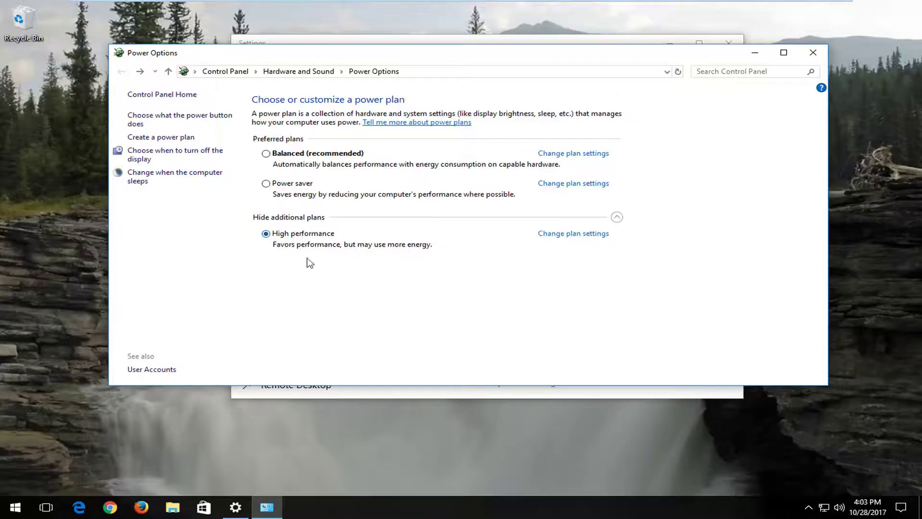
{"action": "key", "text": "alt+F4"}
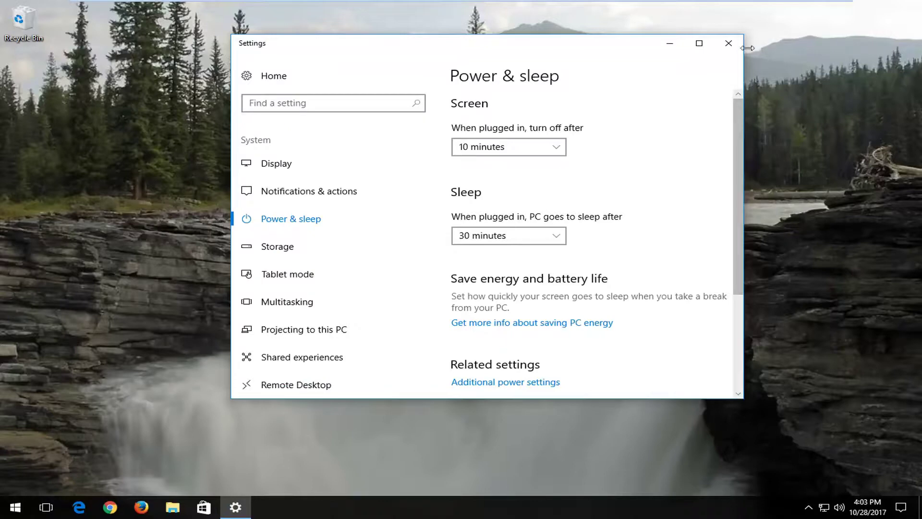
{"action": "left_click", "coordinate": [728, 43]}
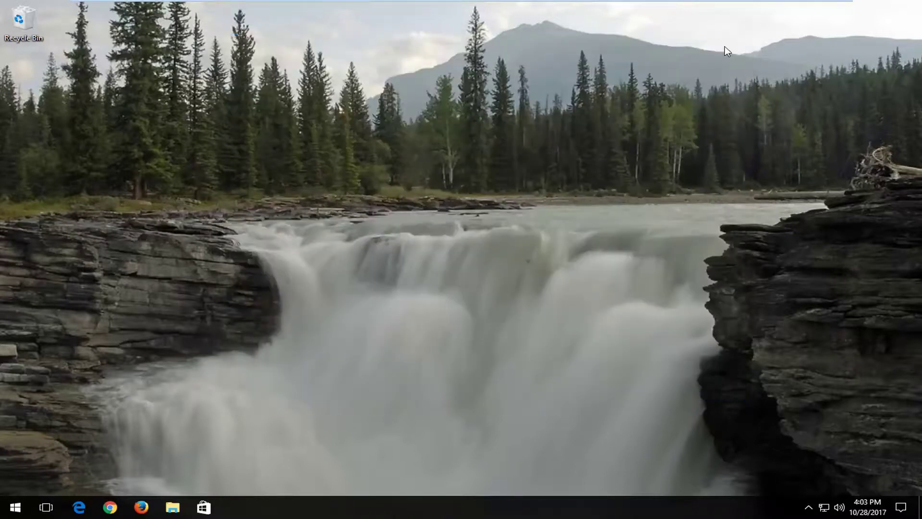